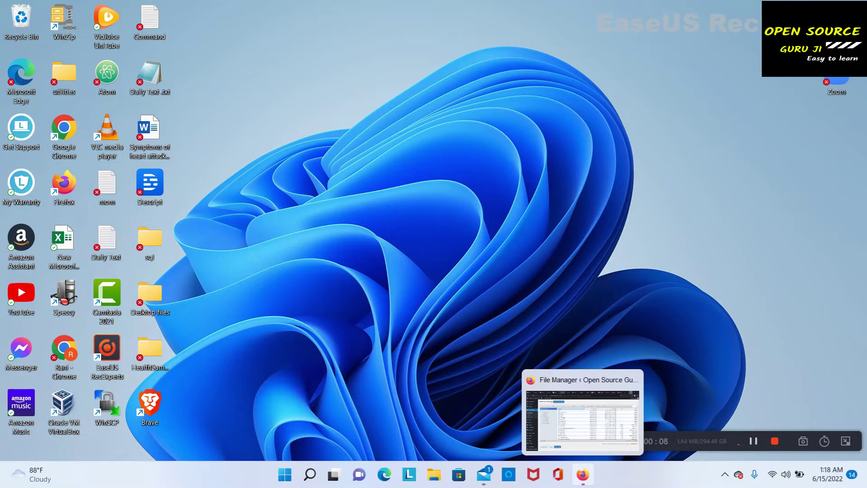
pyautogui.click(583, 417)
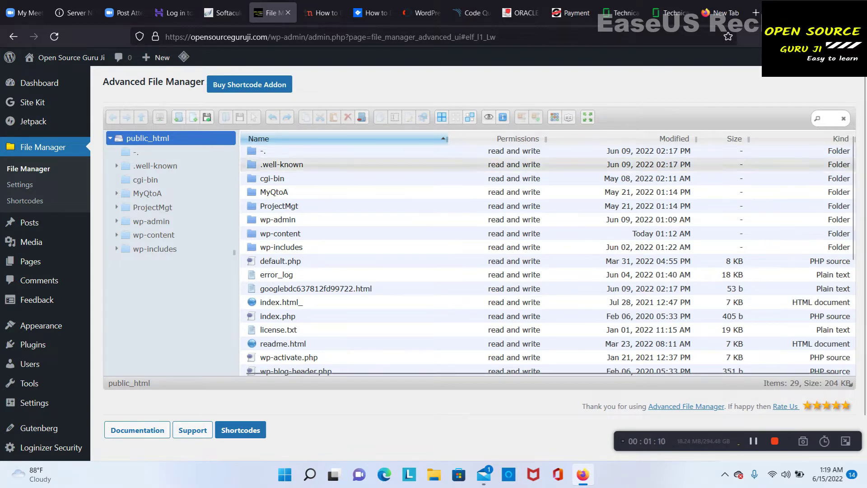
pyautogui.click(281, 164)
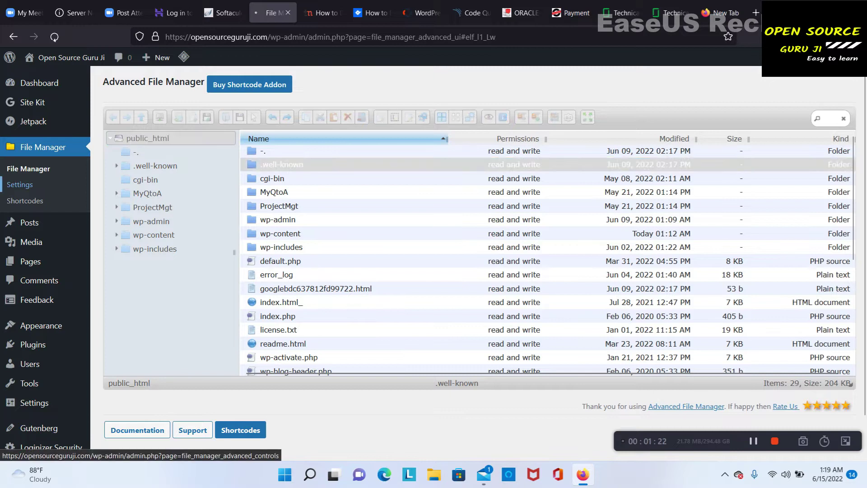
# Step: Open the Advanced File Manager Settings page from the File Manager sidebar menu
pyautogui.click(19, 184)
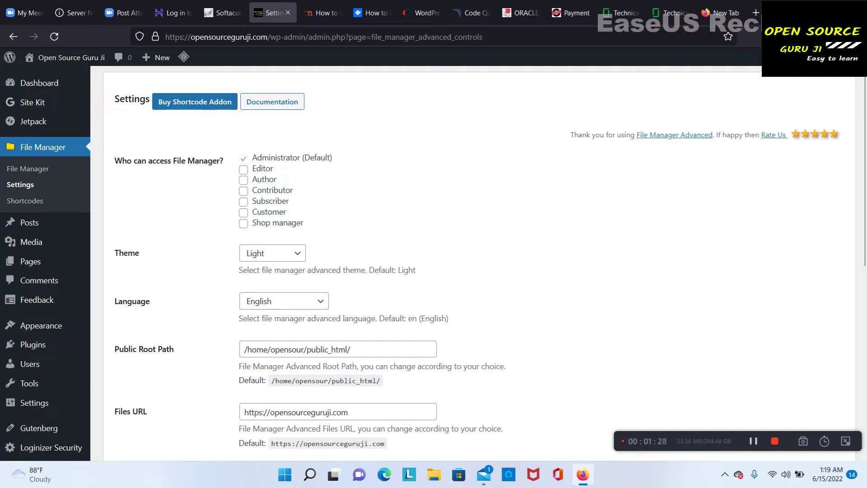
pyautogui.scroll(-2, 433, 271)
pyautogui.scroll(-1, 434, 271)
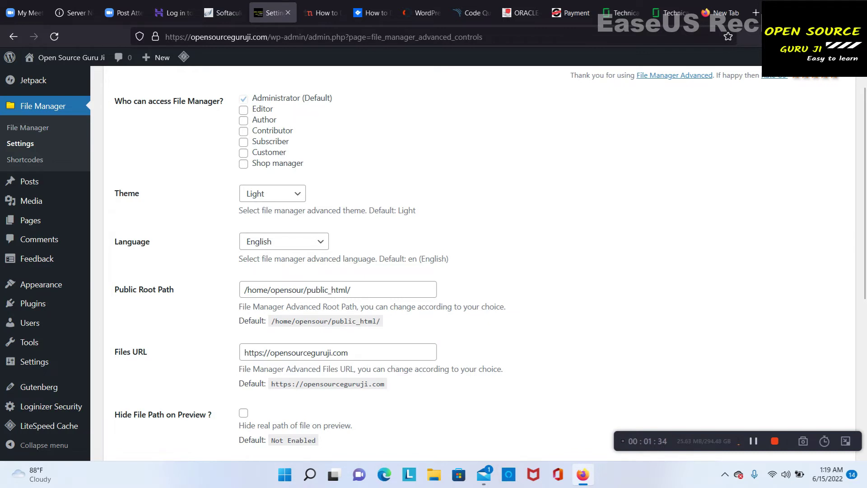
pyautogui.scroll(-1, 434, 271)
pyautogui.scroll(-1, 434, 271)
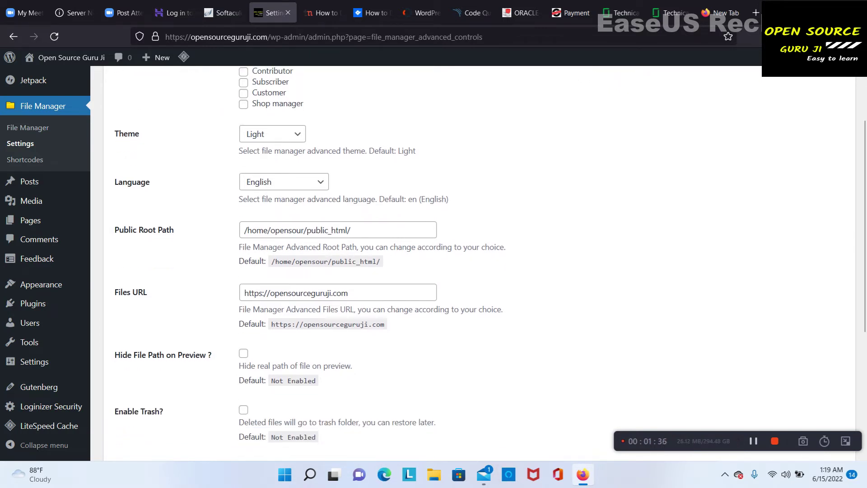
pyautogui.scroll(-1, 433, 271)
pyautogui.scroll(-2, 433, 271)
pyautogui.scroll(-2, 434, 271)
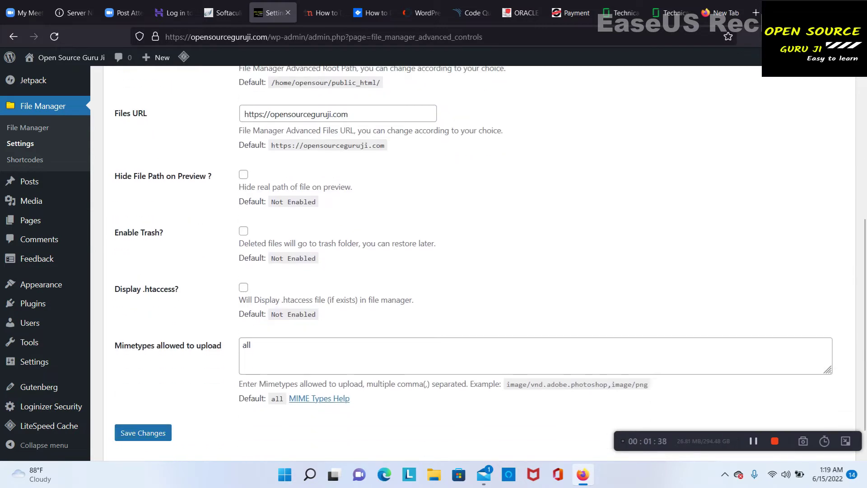
pyautogui.scroll(-2, 433, 271)
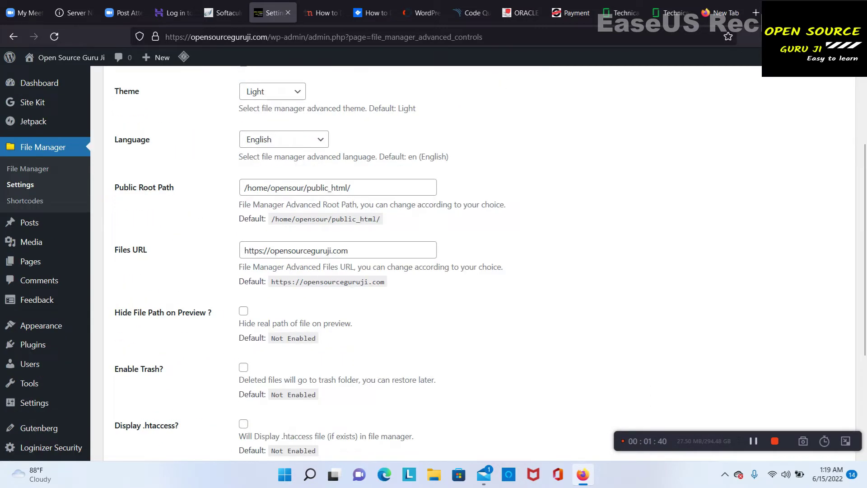
pyautogui.scroll(5, 434, 271)
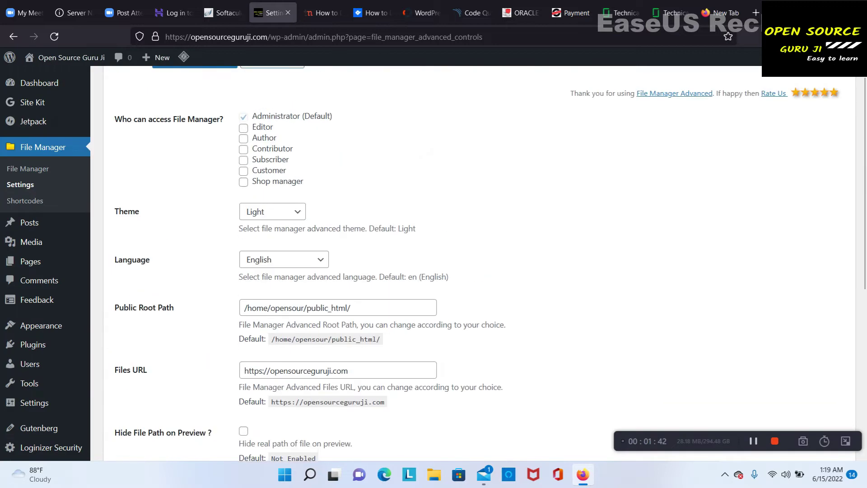
pyautogui.scroll(3, 433, 271)
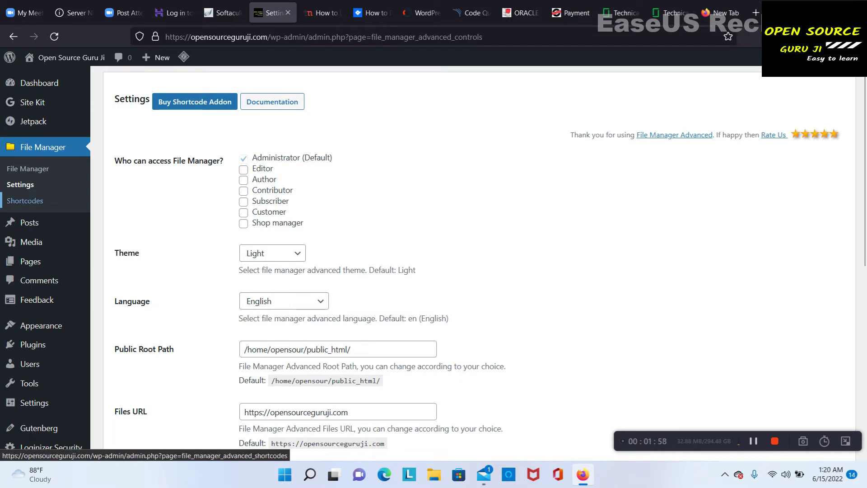
# Step: Open the Advanced File Manager Shortcodes page from the File Manager sidebar menu
pyautogui.click(25, 200)
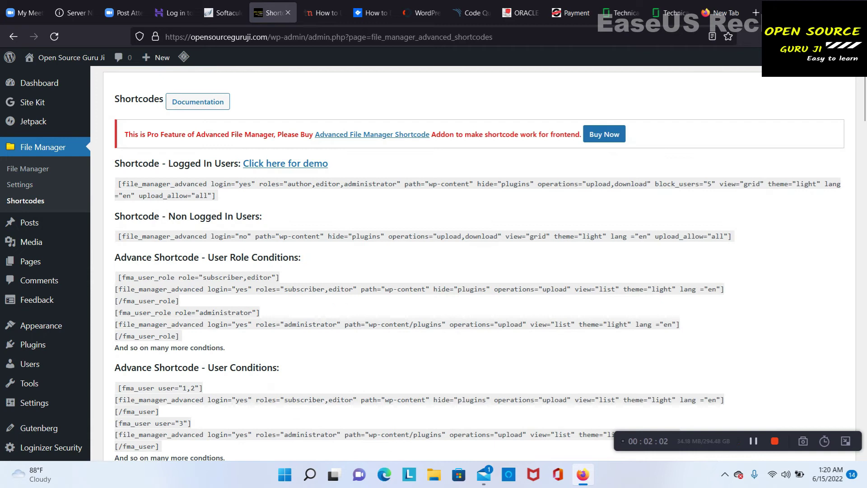
pyautogui.scroll(-3, 434, 272)
pyautogui.scroll(-2, 434, 271)
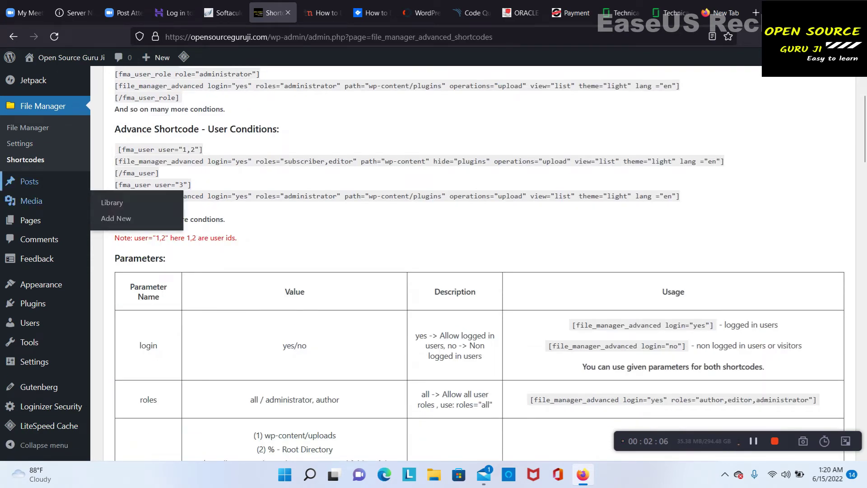
pyautogui.scroll(-1, 433, 271)
pyautogui.scroll(-1, 433, 271)
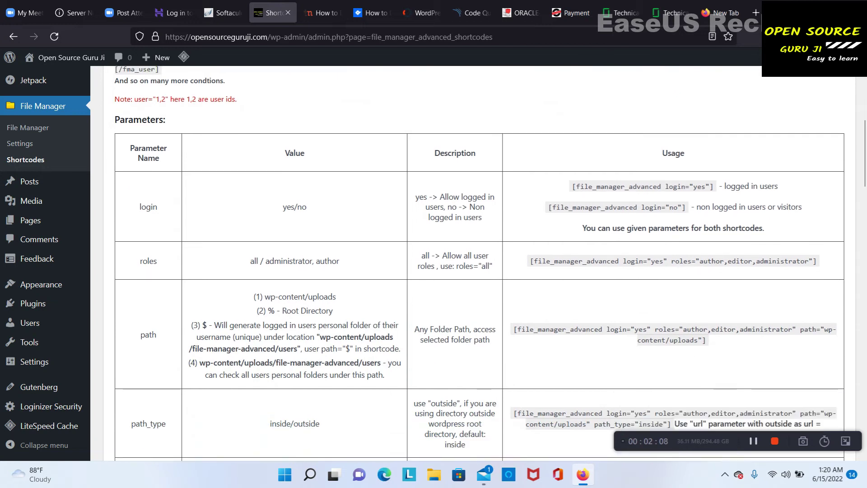
pyautogui.scroll(-1, 433, 271)
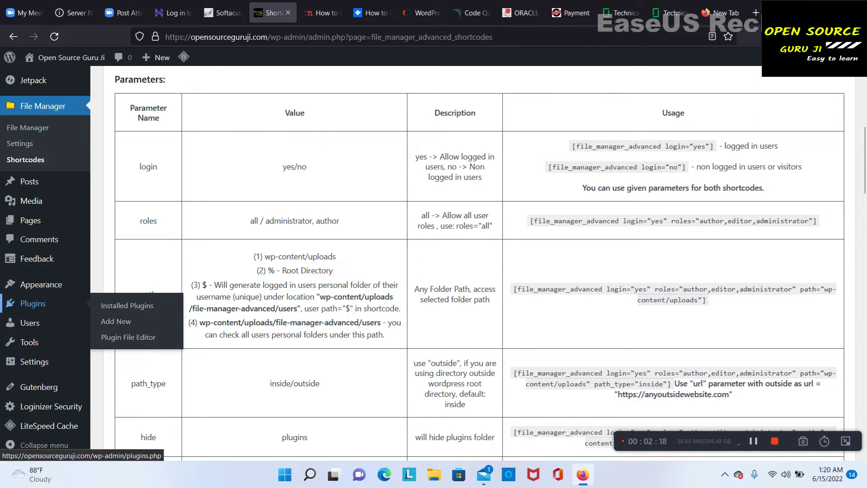
# Step: Paste 'Advanced File Manager' into the Search plugins box on Plugins > Add New
pyautogui.click(33, 303)
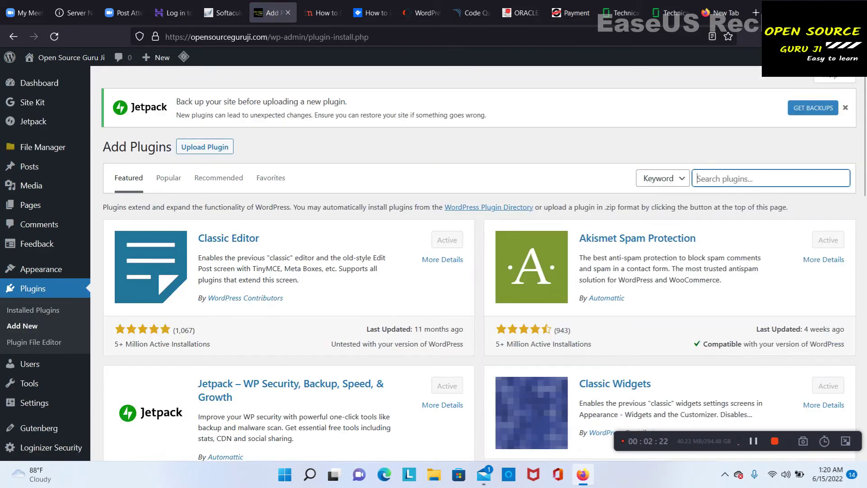
pyautogui.write('Advanced File Manager')
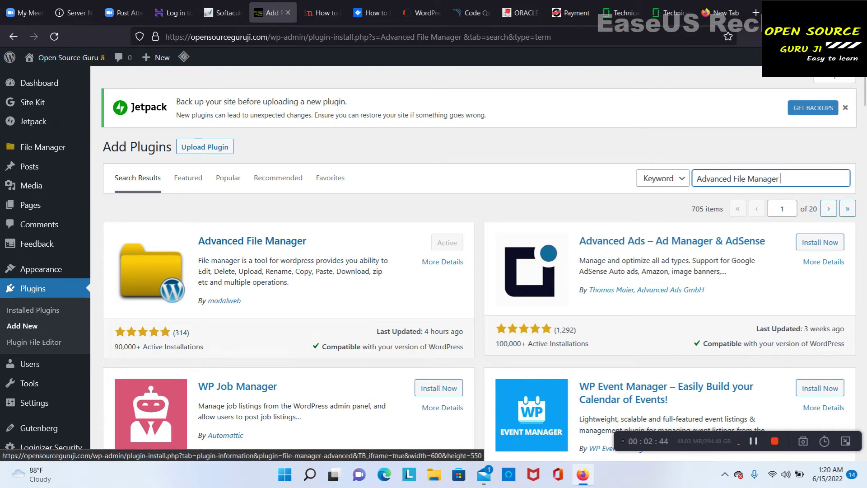
pyautogui.click(207, 240)
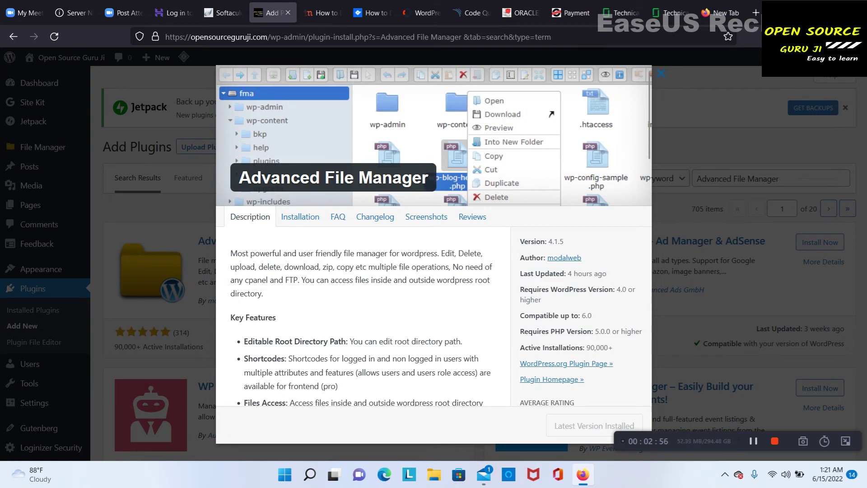
pyautogui.scroll(-5, 434, 271)
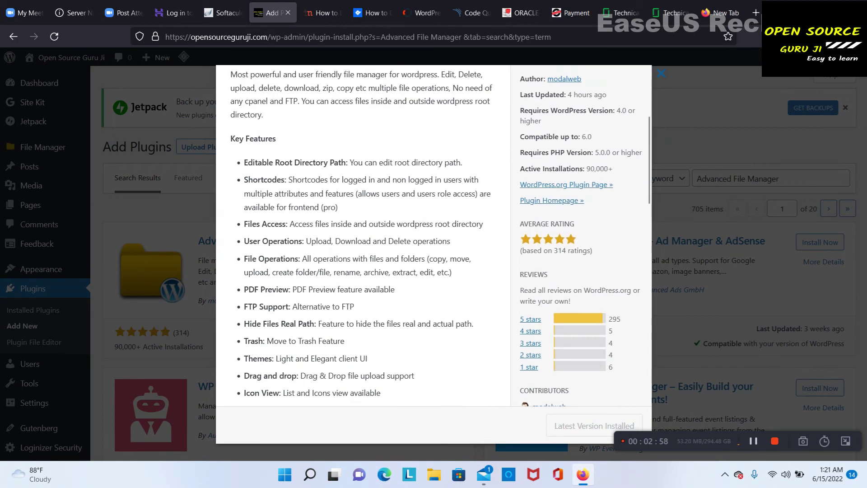
pyautogui.scroll(-5, 433, 272)
pyautogui.scroll(-5, 434, 271)
pyautogui.scroll(-5, 434, 271)
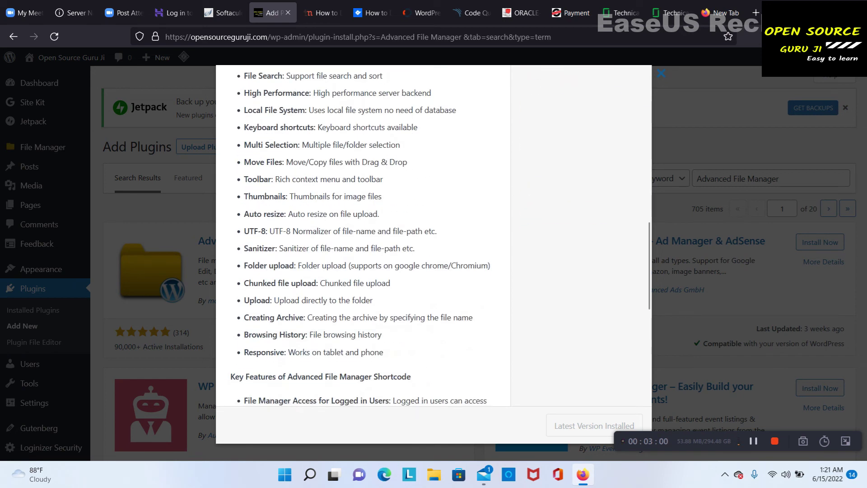
pyautogui.scroll(-5, 434, 271)
pyautogui.scroll(-5, 433, 270)
pyautogui.scroll(3, 434, 271)
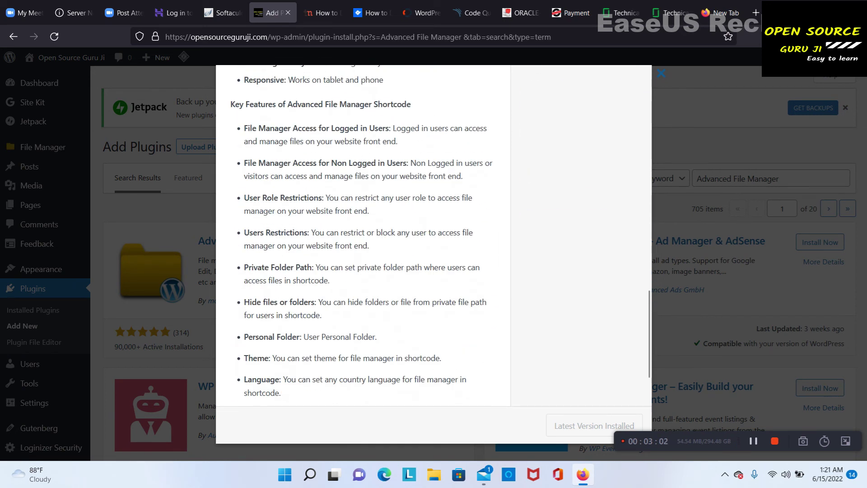
pyautogui.scroll(5, 434, 271)
pyautogui.scroll(5, 433, 271)
pyautogui.press('Escape')
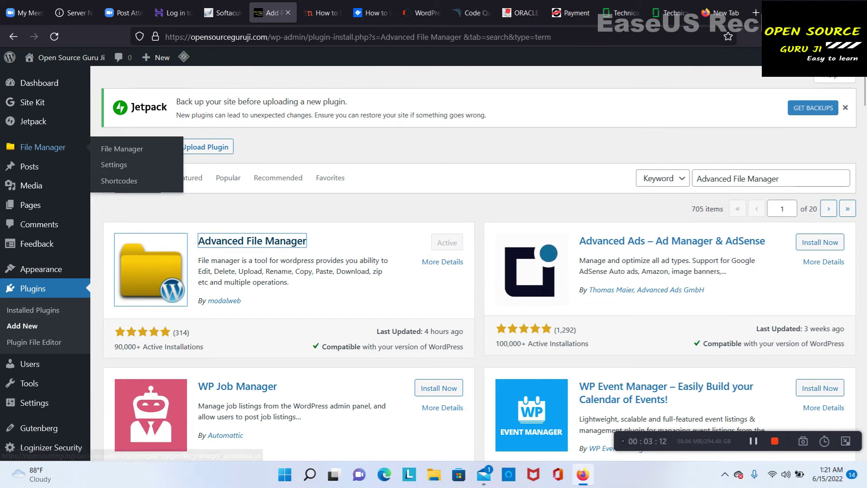
# Step: Return to the File Manager file browser listing the public_html files
pyautogui.click(122, 148)
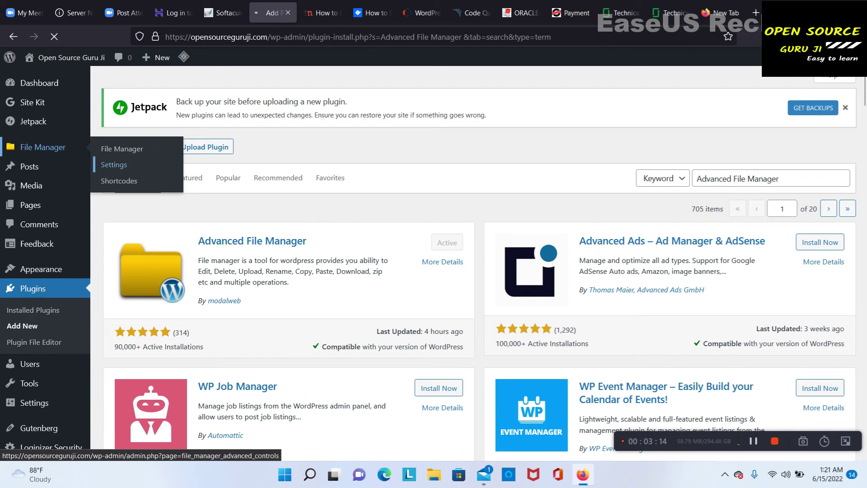